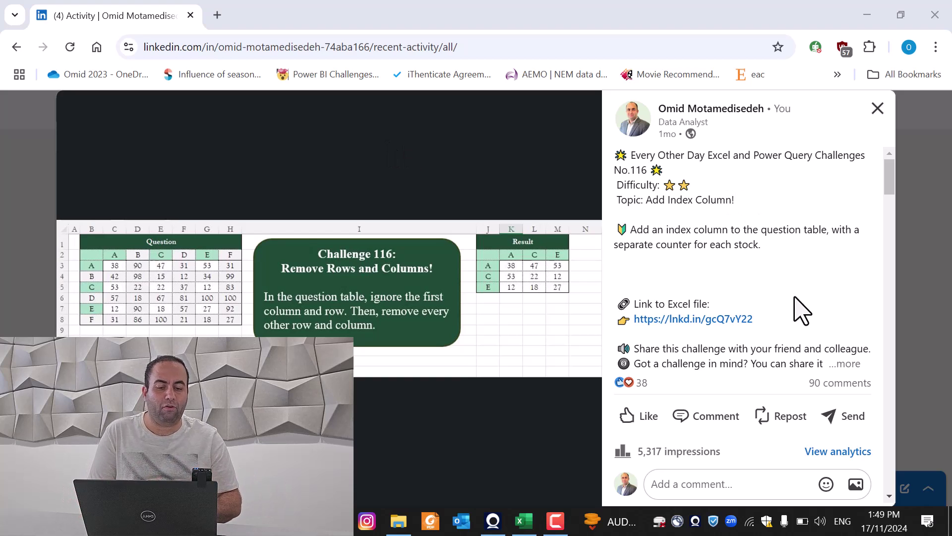
- Scroll through the other solvers' comments and replies on the Challenge 116 post
{"action": "scroll", "coordinate": [799, 311], "scroll_direction": "down", "scroll_amount": 4}
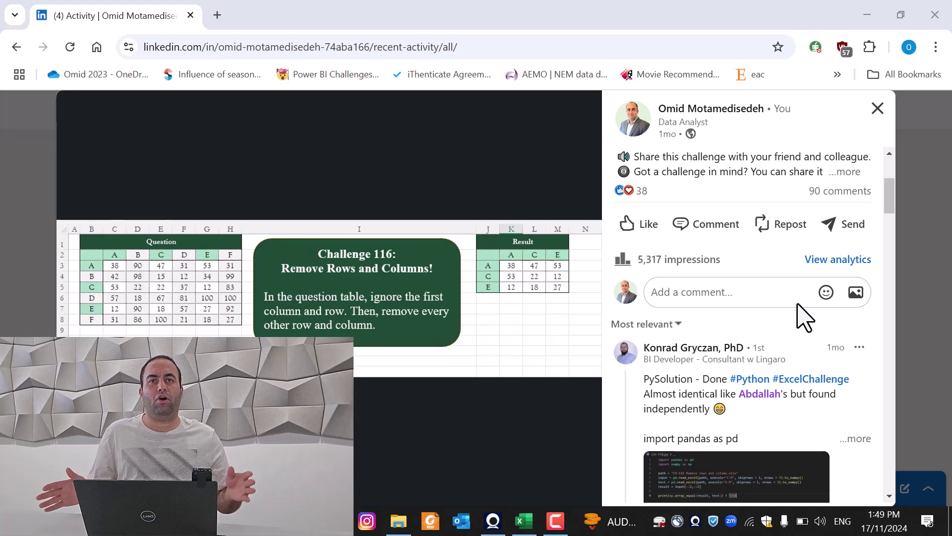
{"action": "scroll", "coordinate": [804, 317], "scroll_direction": "down", "scroll_amount": 10}
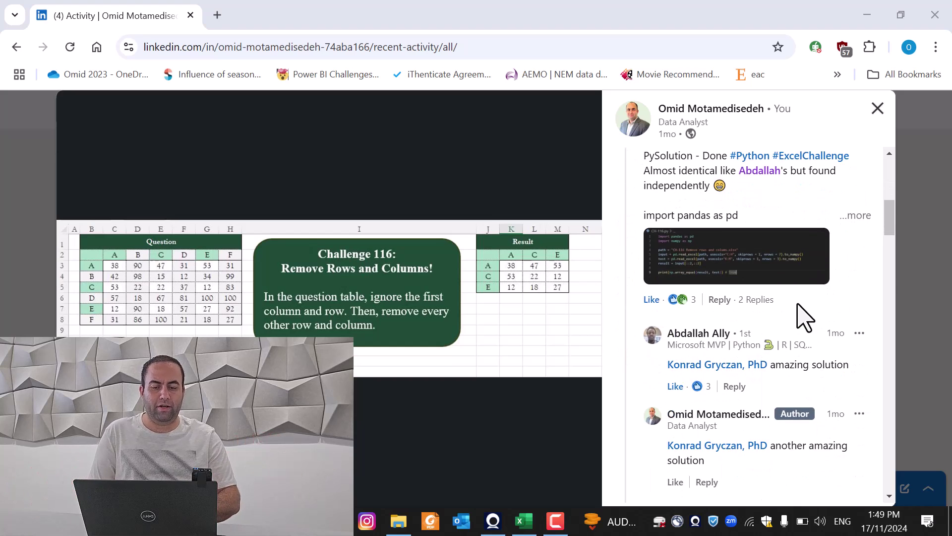
{"action": "scroll", "coordinate": [803, 318], "scroll_direction": "down", "scroll_amount": 2}
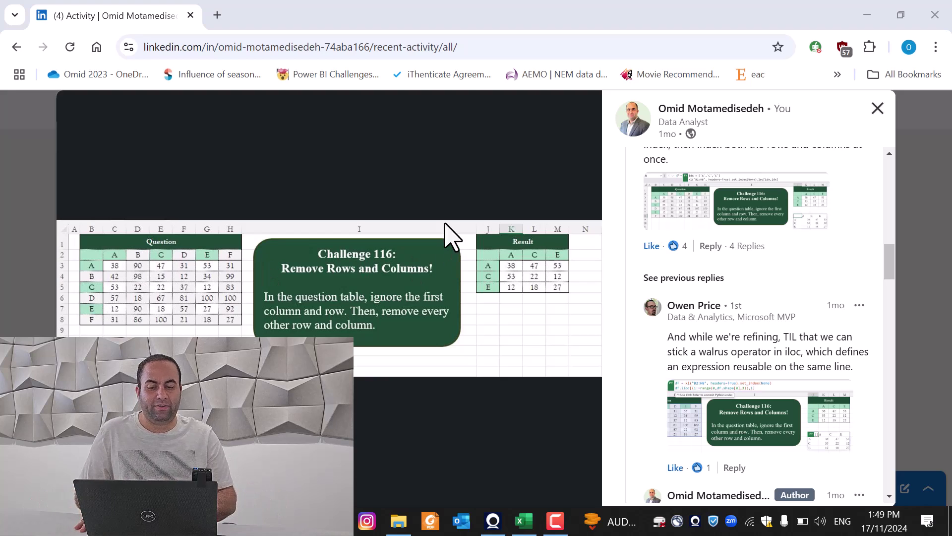
- Add a Table.AlternateRows(Source,0,1,1) step to Table1, leaving only rows B, D and F
{"action": "key", "text": "alt+Tab"}
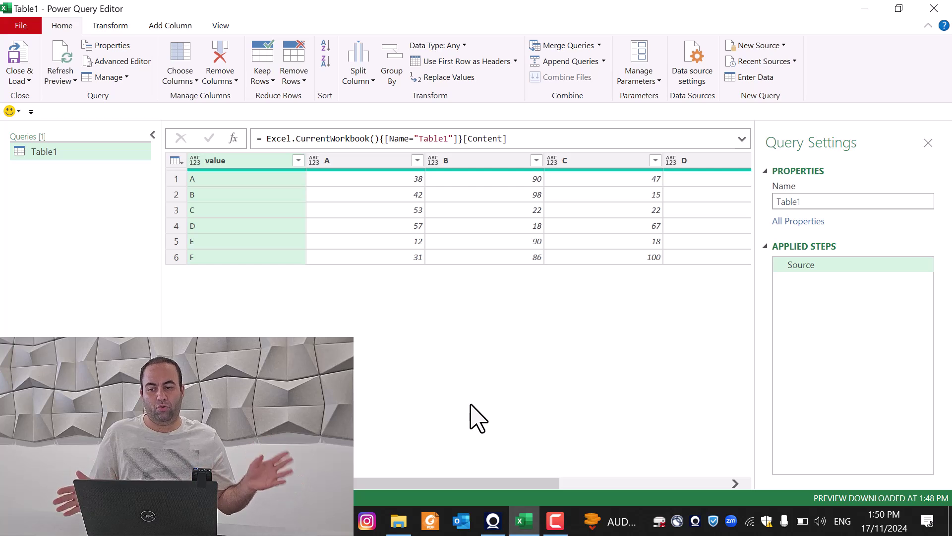
{"action": "left_click", "coordinate": [153, 135]}
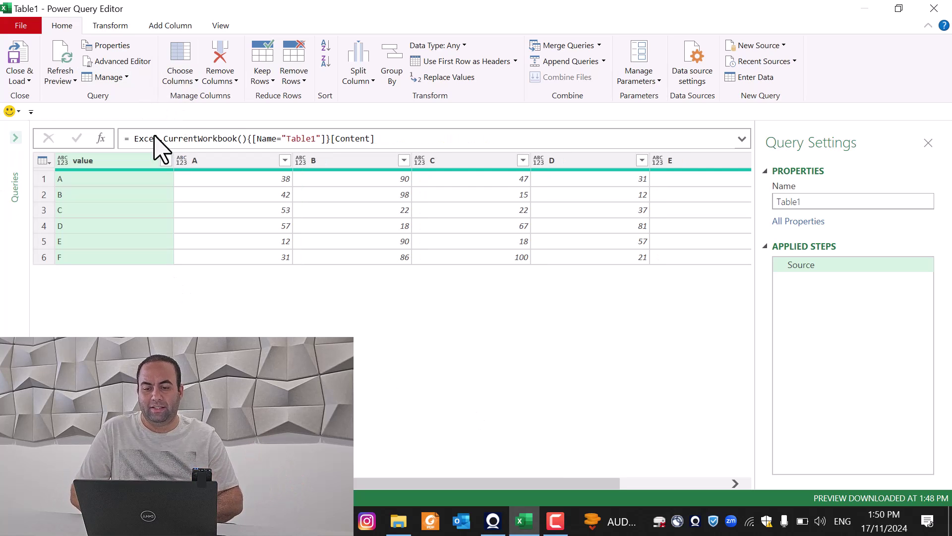
{"action": "left_click", "coordinate": [102, 139]}
{"action": "left_click", "coordinate": [128, 139]}
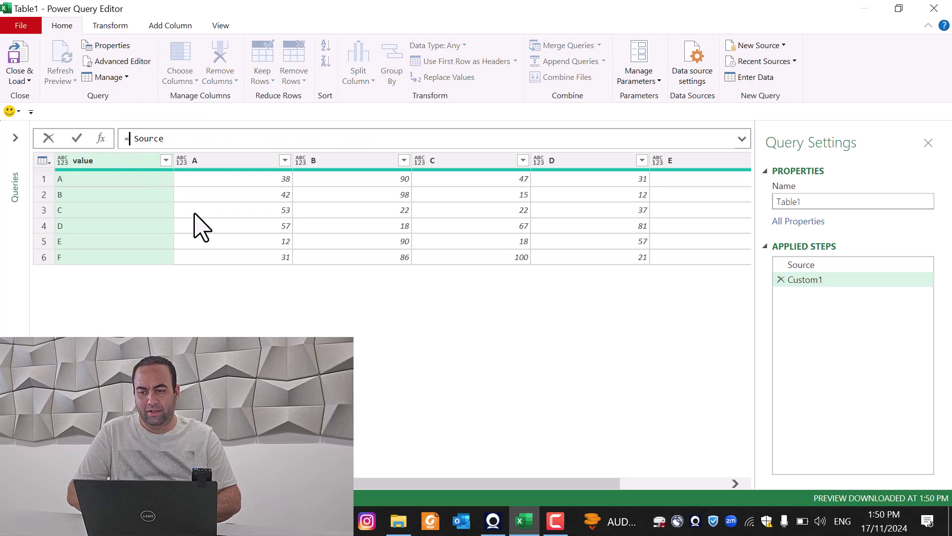
{"action": "type", "text": "Tabl"}
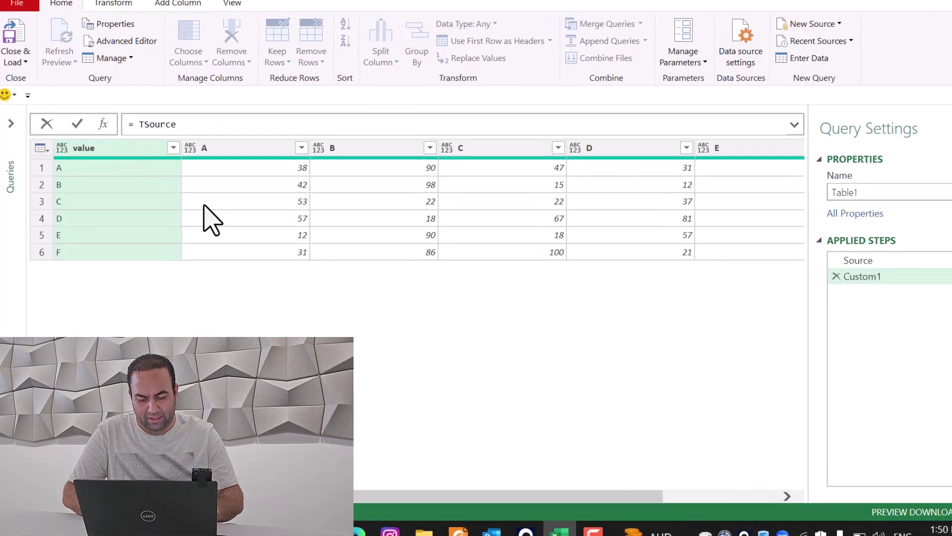
{"action": "type", "text": "e.Alter"}
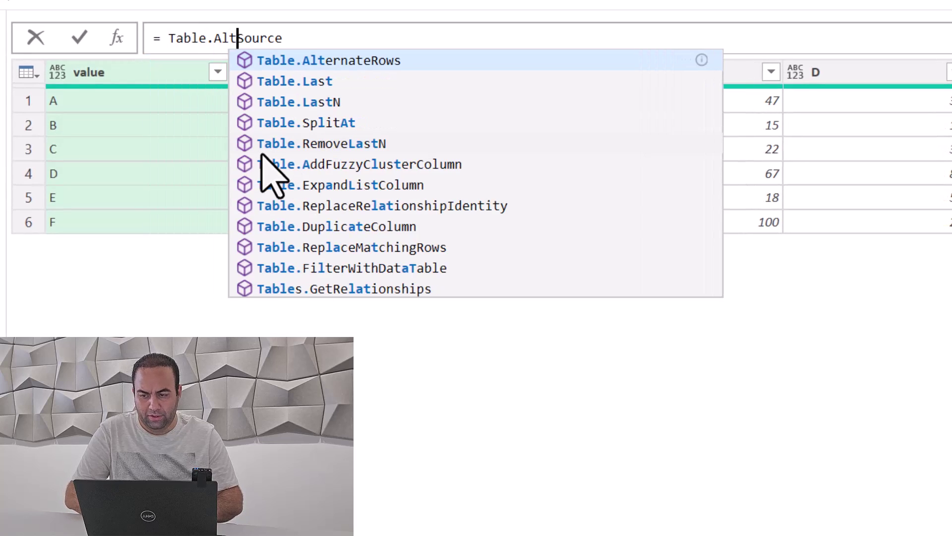
{"action": "key", "text": "Tab"}
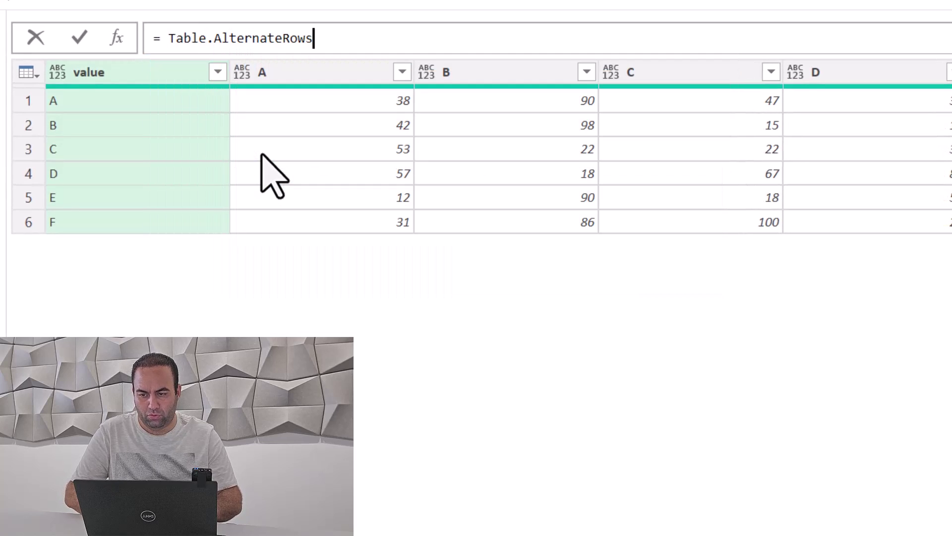
{"action": "type", "text": "(Source,"}
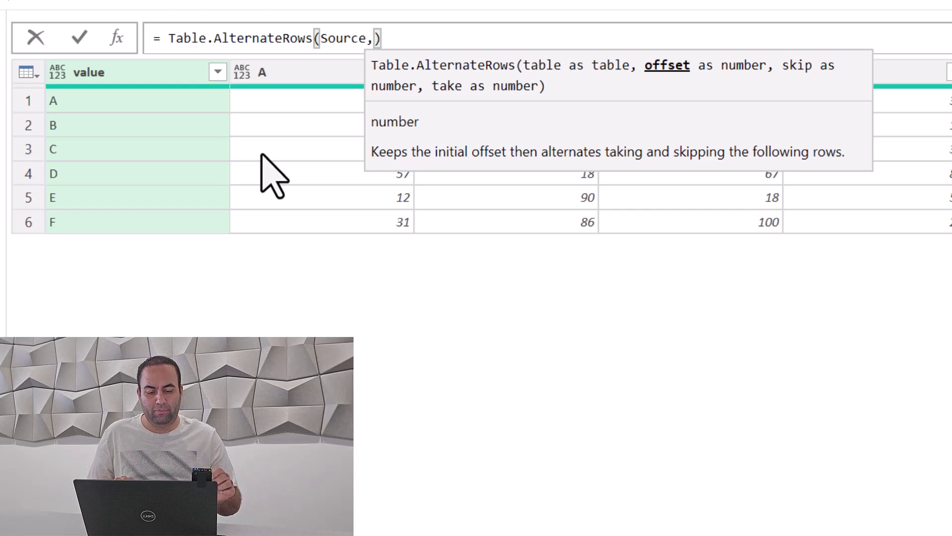
{"action": "type", "text": "0"}
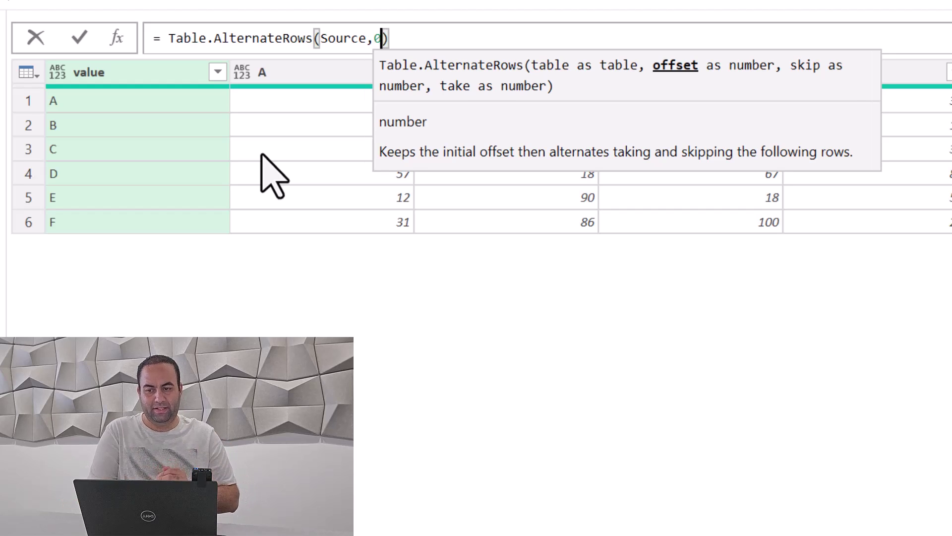
{"action": "type", "text": ","}
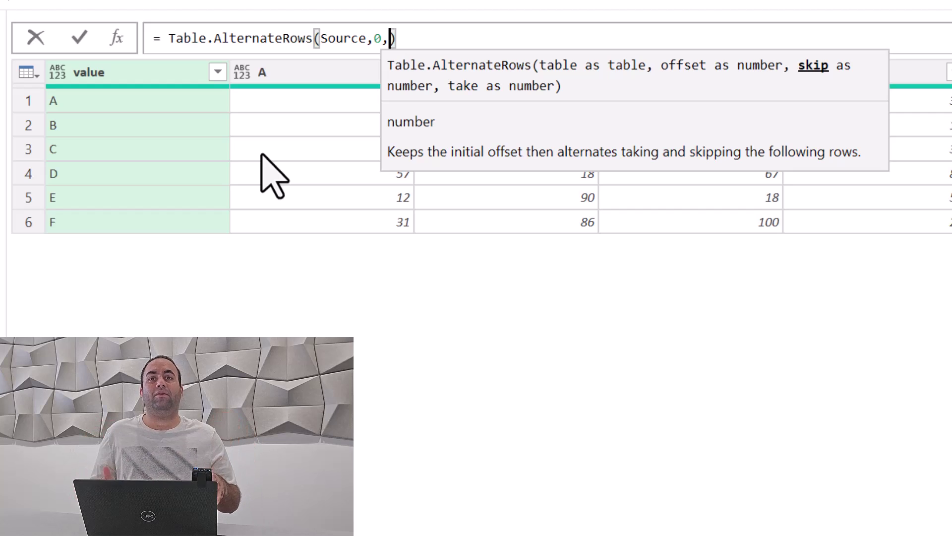
{"action": "type", "text": "1,"}
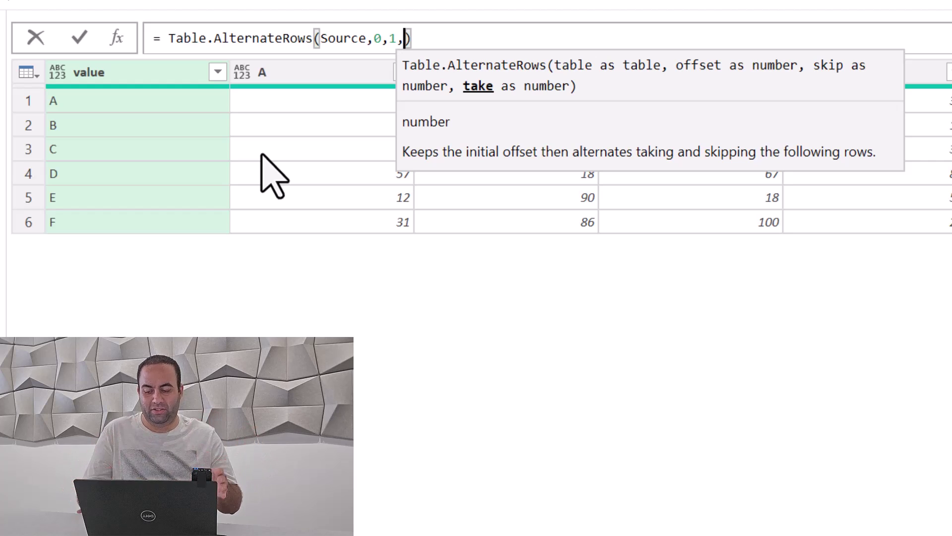
{"action": "type", "text": "1"}
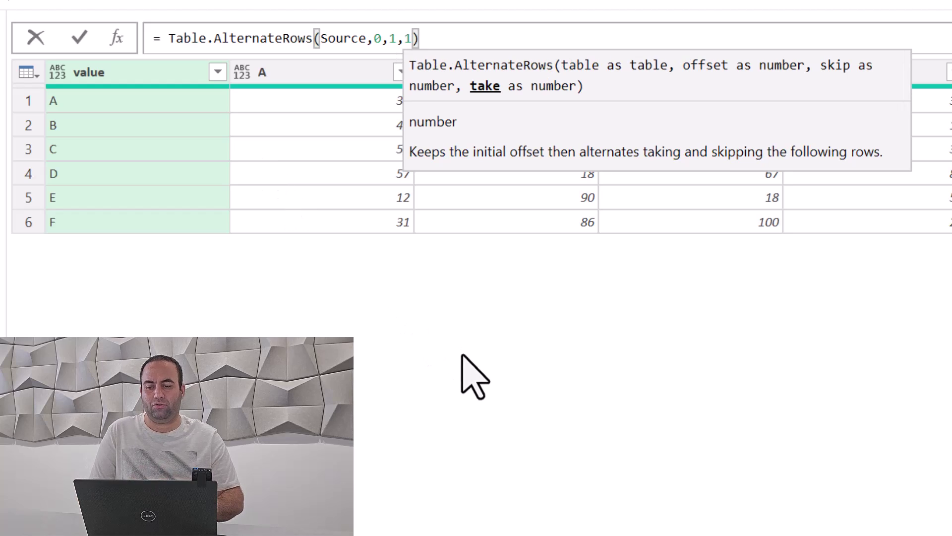
{"action": "key", "text": "Return"}
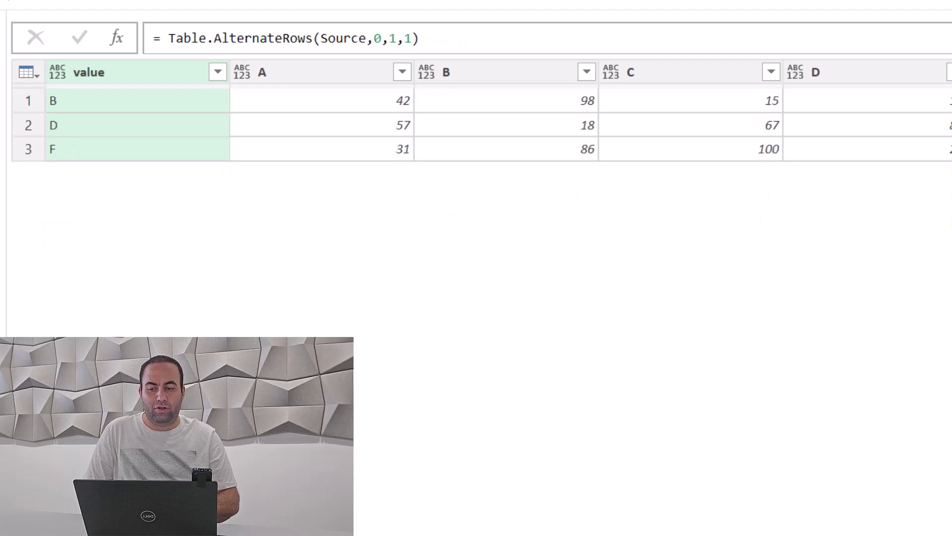
- Change the alternate-rows formula to Table.AlternateRows(Source,0,1,2), keeping rows B, C, E and F
{"action": "left_click", "coordinate": [457, 40]}
{"action": "key", "text": "Left"}
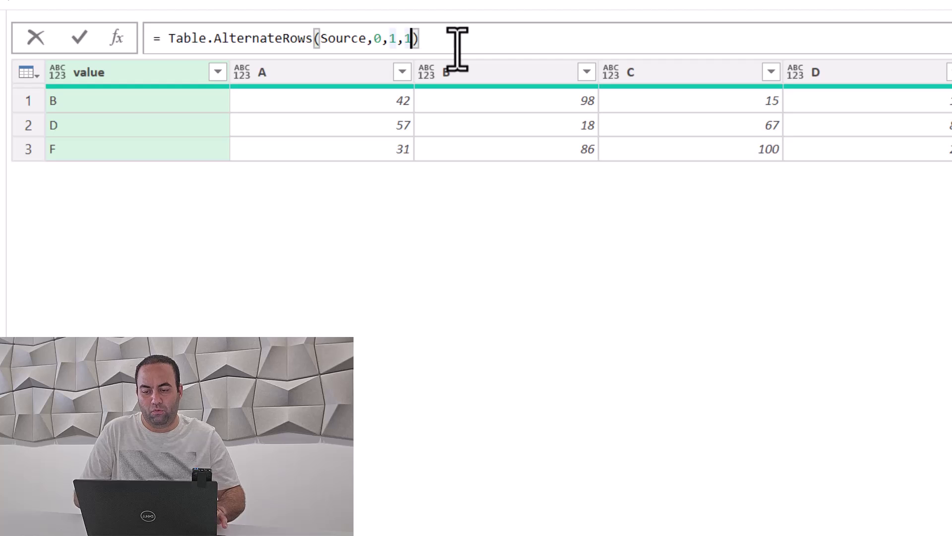
{"action": "key", "text": "BackSpace"}
{"action": "type", "text": "2"}
{"action": "key", "text": "Return"}
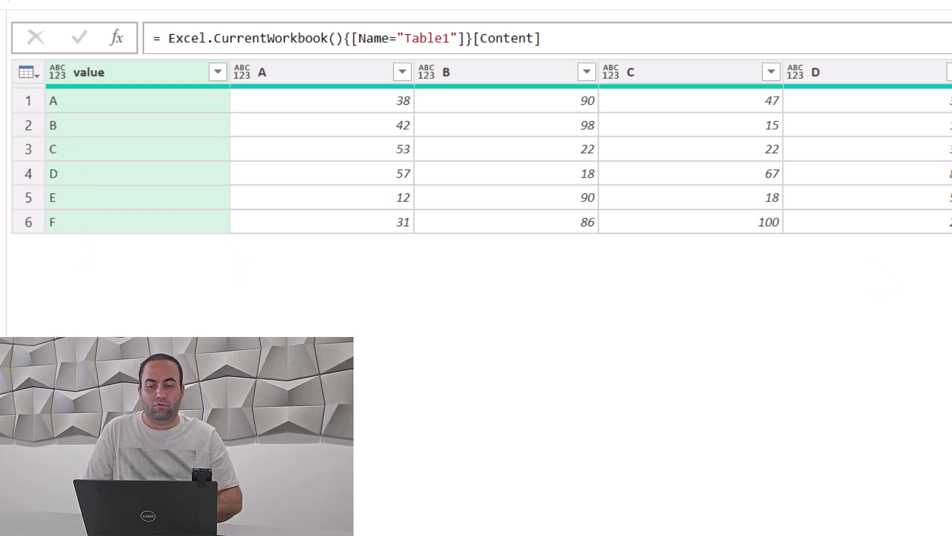
- Change the alternate-rows formula to Table.AlternateRows(Source,0,2,1)
{"action": "left_click", "coordinate": [393, 40]}
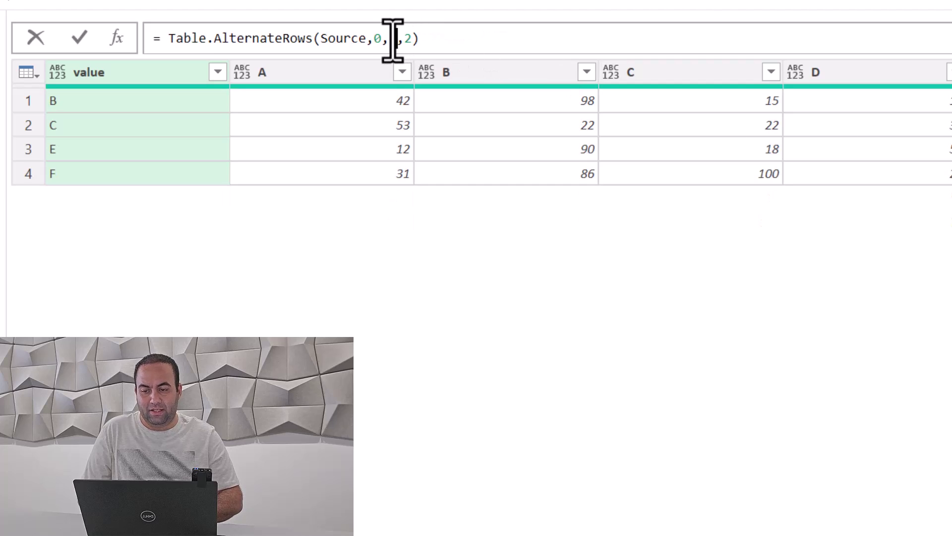
{"action": "key", "text": "Delete"}
{"action": "type", "text": "2"}
{"action": "key", "text": "Right"}
{"action": "key", "text": "Delete"}
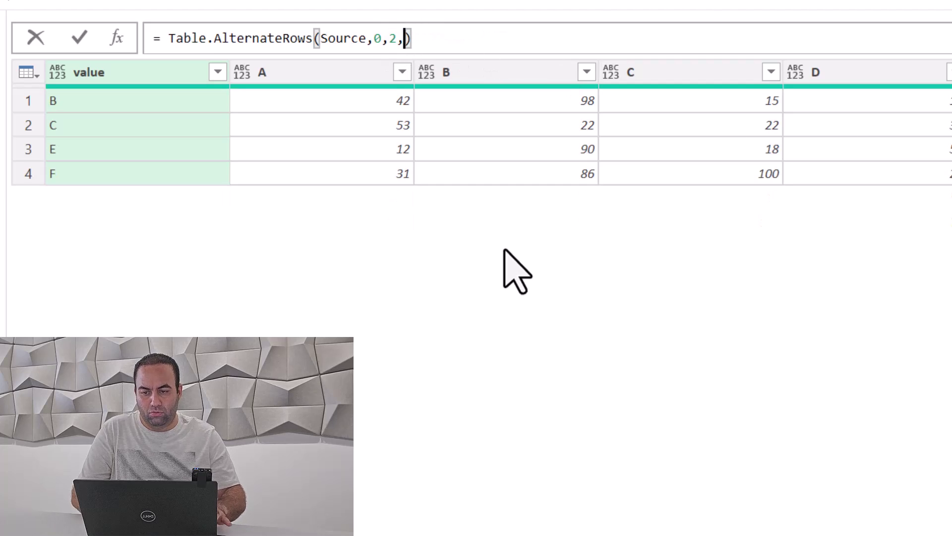
{"action": "type", "text": "1"}
{"action": "key", "text": "Return"}
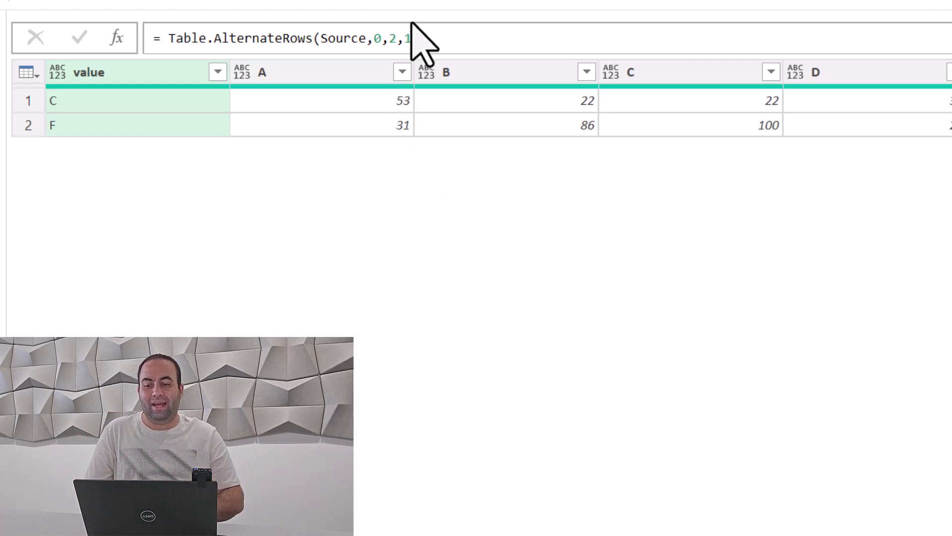
- Change the formula to Table.AlternateRows(Source,1,1,1) so rows A, C and E remain
{"action": "left_click", "coordinate": [381, 40]}
{"action": "key", "text": "BackSpace"}
{"action": "type", "text": "1"}
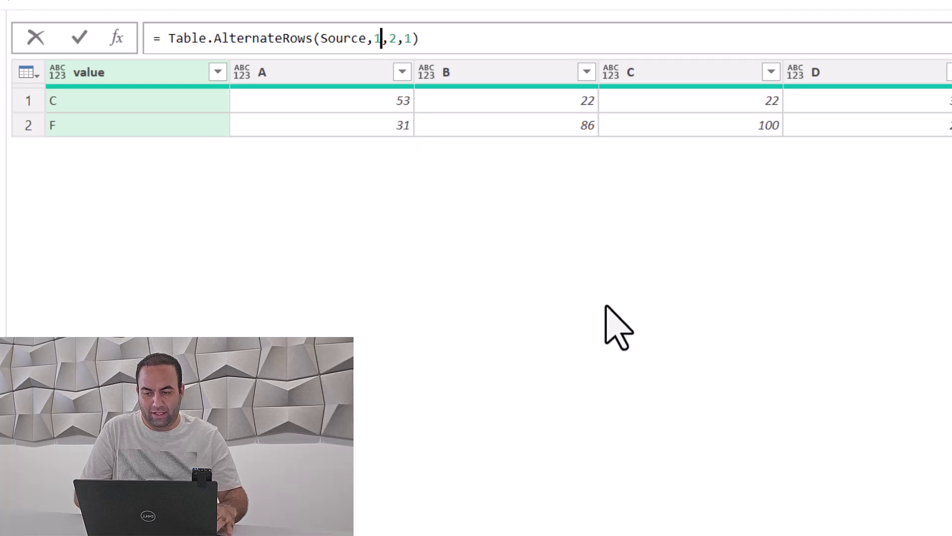
{"action": "key", "text": "Right"}
{"action": "key", "text": "Right"}
{"action": "key", "text": "BackSpace"}
{"action": "type", "text": "1"}
{"action": "key", "text": "Return"}
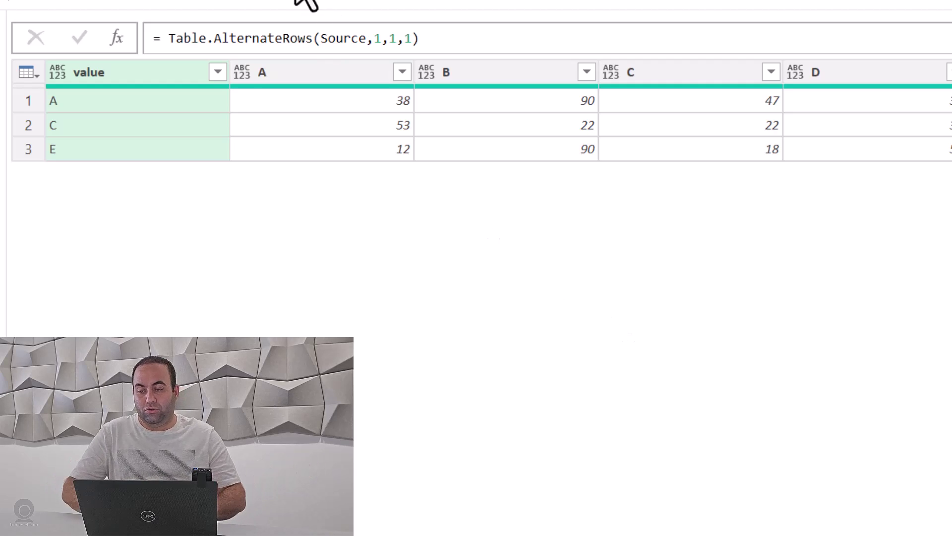
- Add a Table.ColumnNames(Custom1) step listing value, A, B, C, D, E and F
{"action": "left_click", "coordinate": [114, 37]}
{"action": "left_click", "coordinate": [170, 38]}
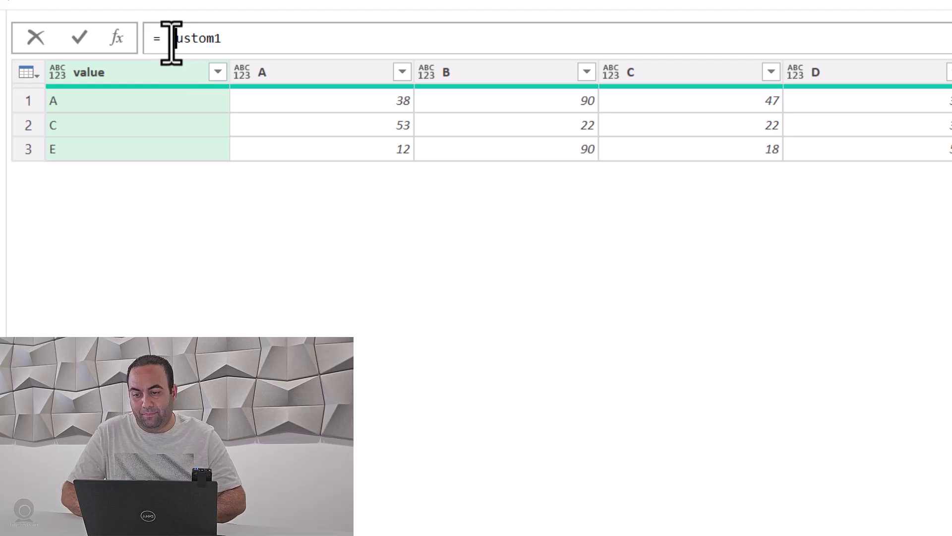
{"action": "type", "text": "Table.Colum"}
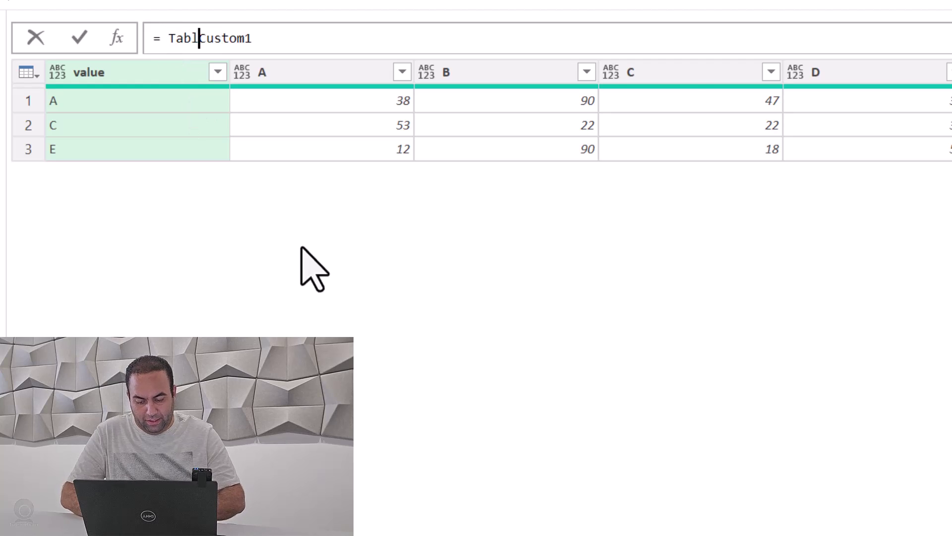
{"action": "type", "text": "nName("}
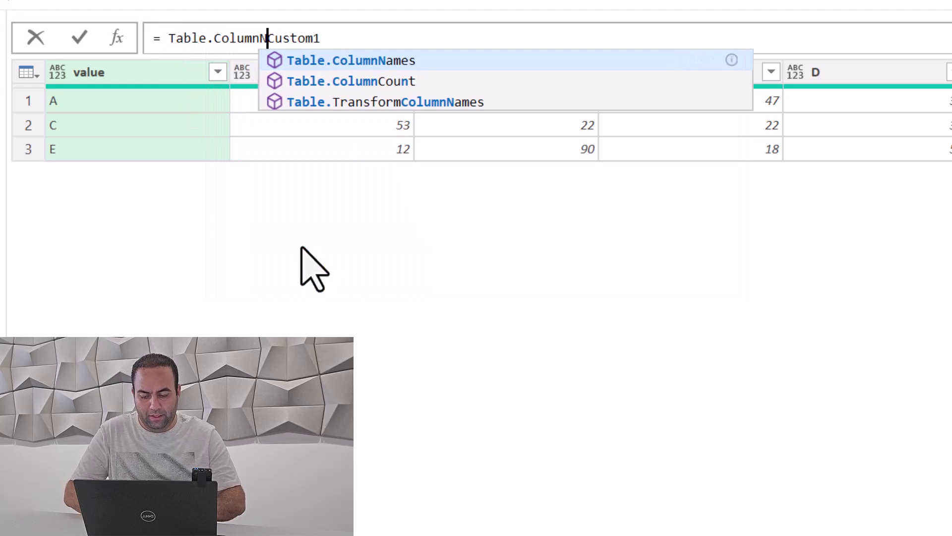
{"action": "key", "text": "End"}
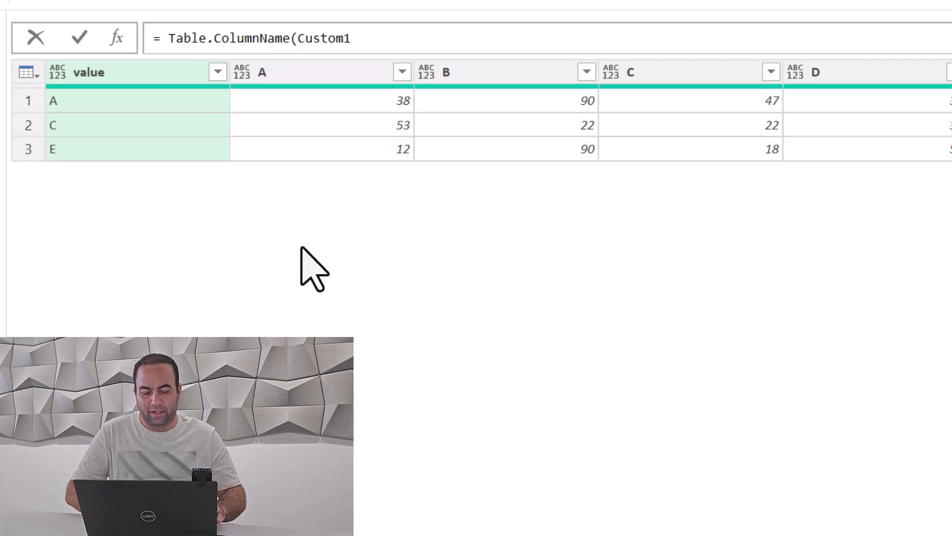
{"action": "type", "text": ")"}
{"action": "key", "text": "Return"}
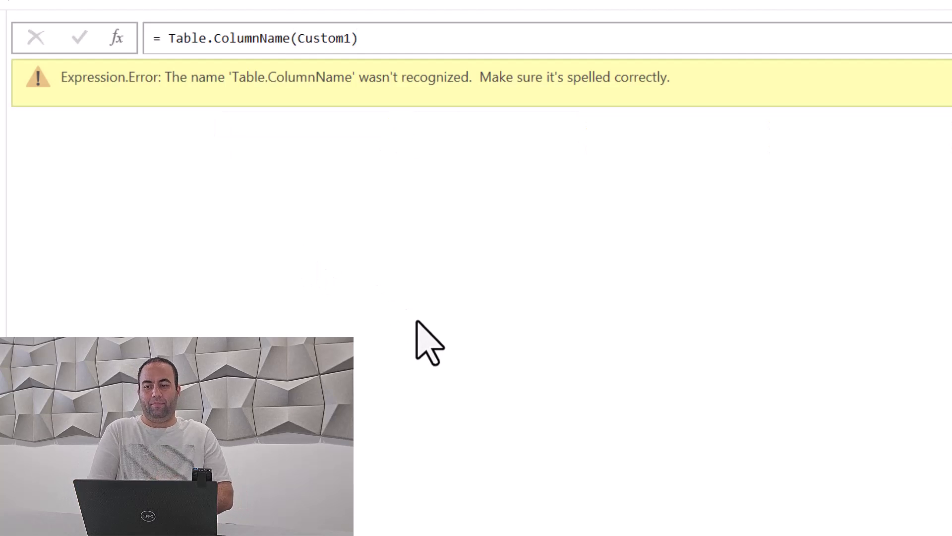
{"action": "double_click", "coordinate": [263, 38]}
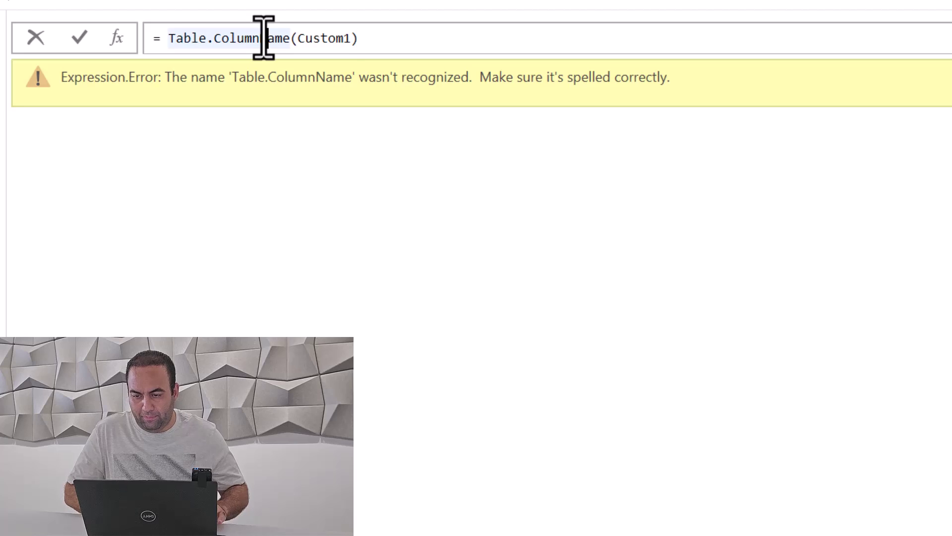
{"action": "key", "text": "Right"}
{"action": "type", "text": "s"}
{"action": "key", "text": "Return"}
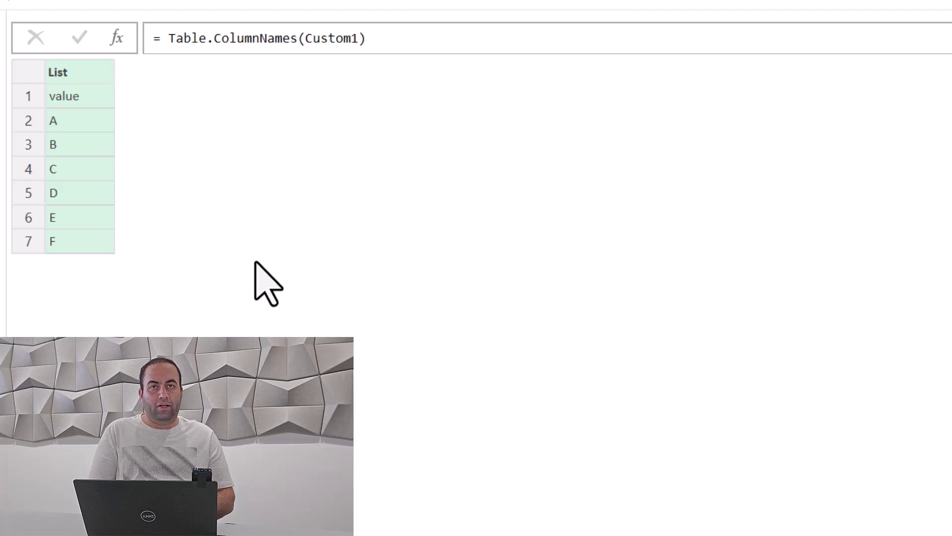
- Wrap the formula as List.Alternate(Table.ColumnNames(Custom1),1,1,1), leaving value, B, D and F
{"action": "left_click", "coordinate": [168, 39]}
{"action": "type", "text": "List.A"}
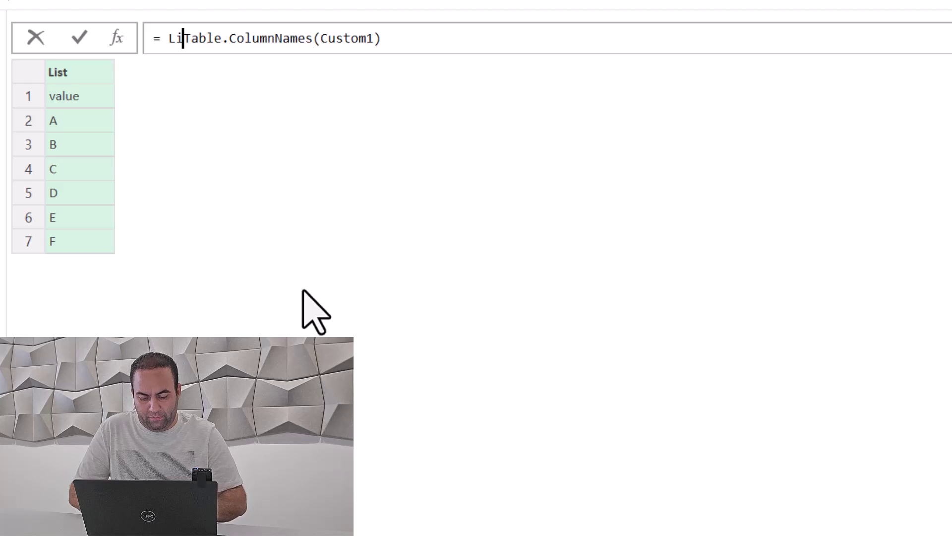
{"action": "type", "text": "lternate"}
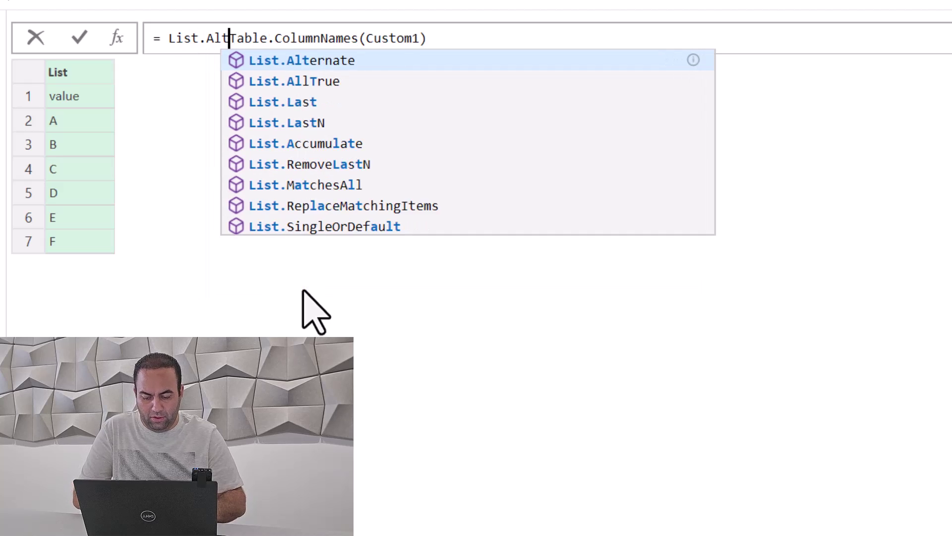
{"action": "type", "text": "("}
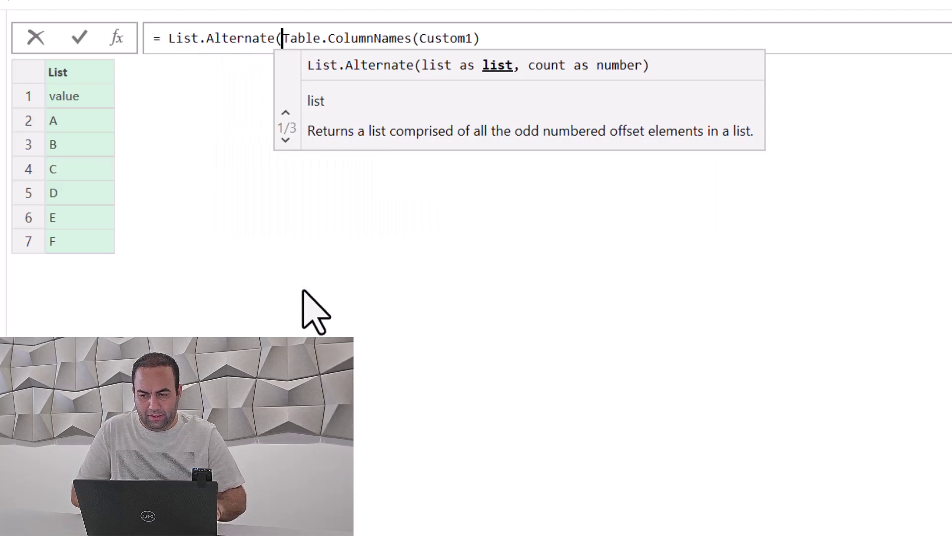
{"action": "key", "text": "ctrl+Right"}
{"action": "key", "text": "End"}
{"action": "type", "text": "),"}
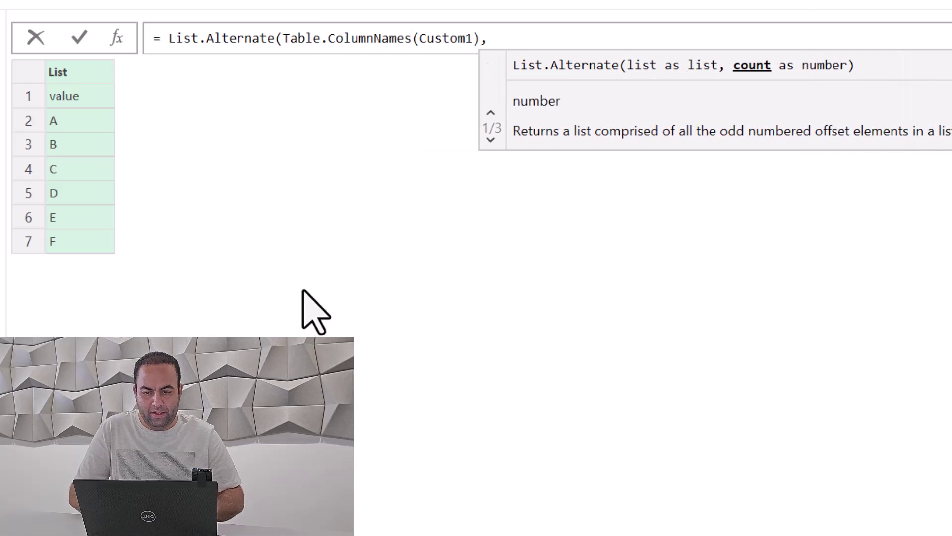
{"action": "type", "text": "1,"}
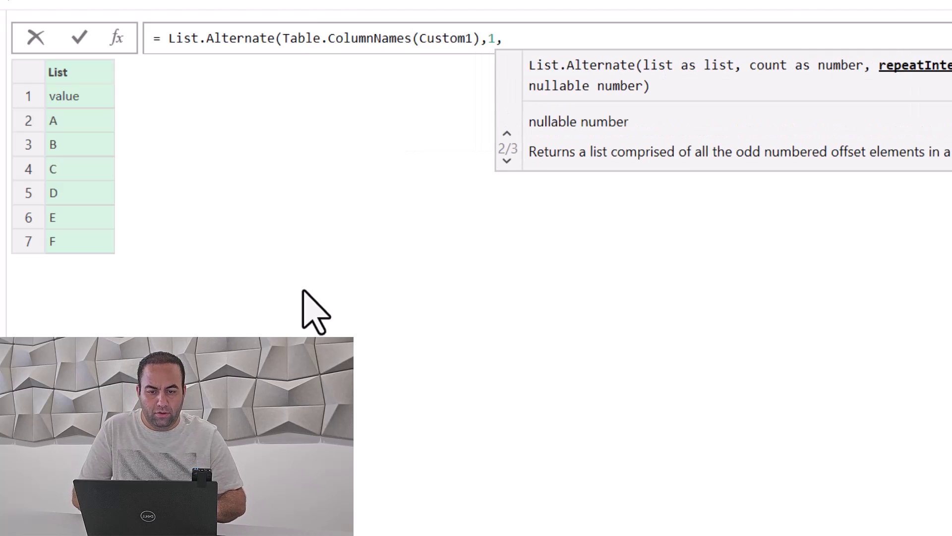
{"action": "type", "text": "1,1"}
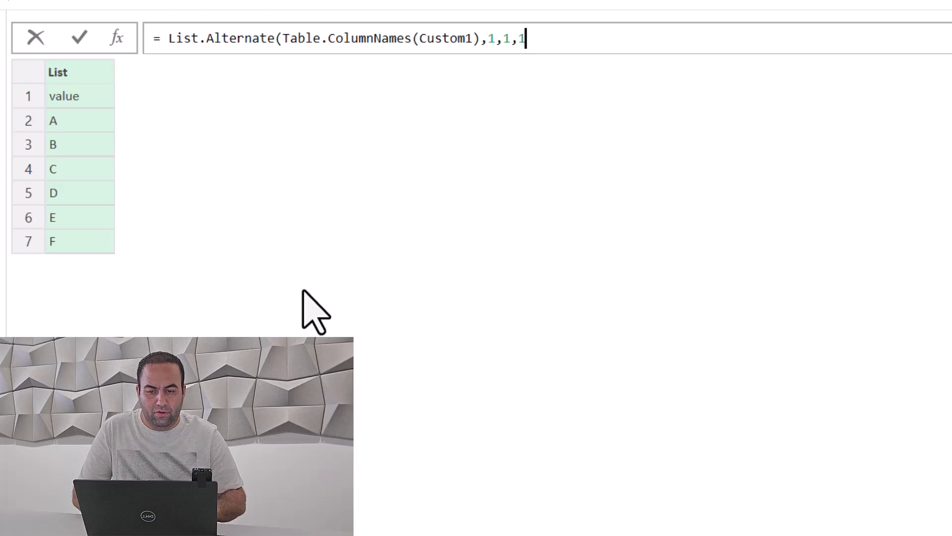
{"action": "type", "text": ")"}
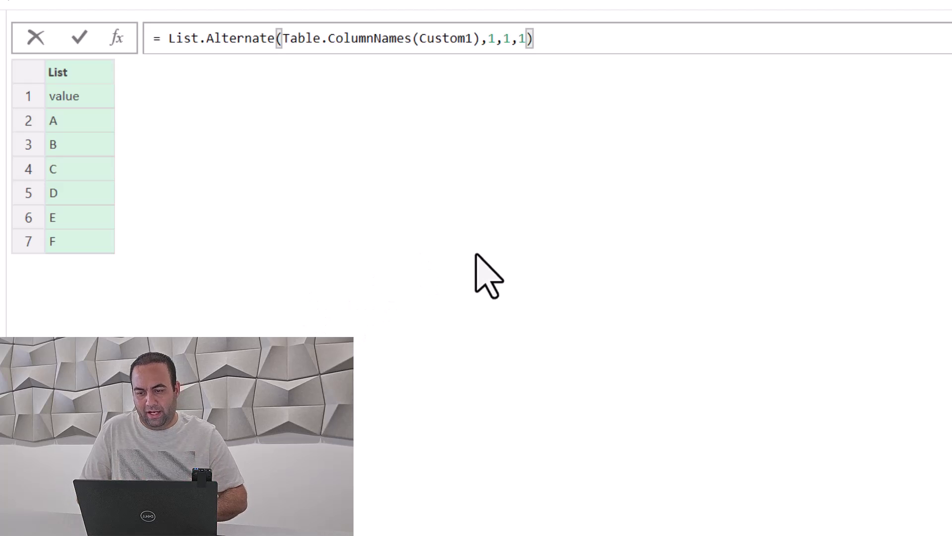
{"action": "key", "text": "Return"}
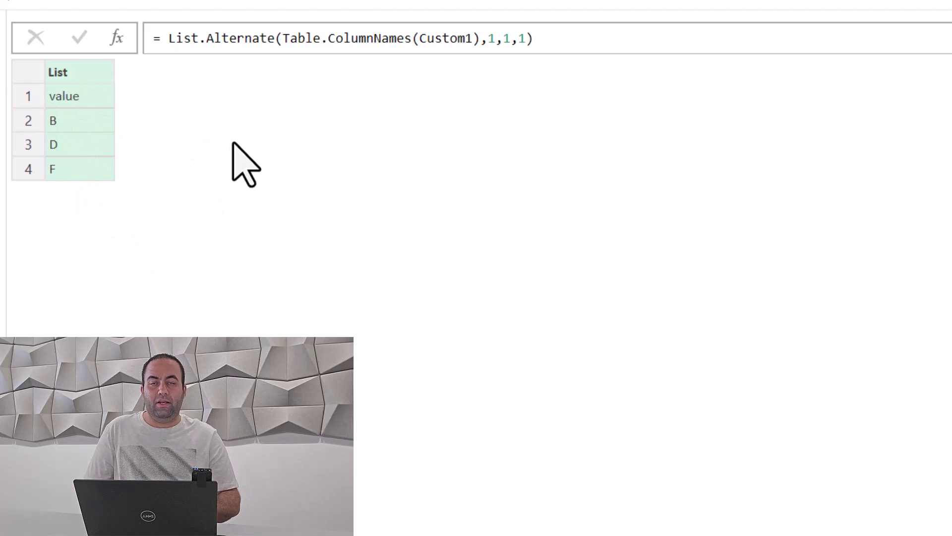
- Wrap the alternate names in Table.SelectColumns(Custom1, …) to return columns value, B, D and F
{"action": "left_click", "coordinate": [165, 38]}
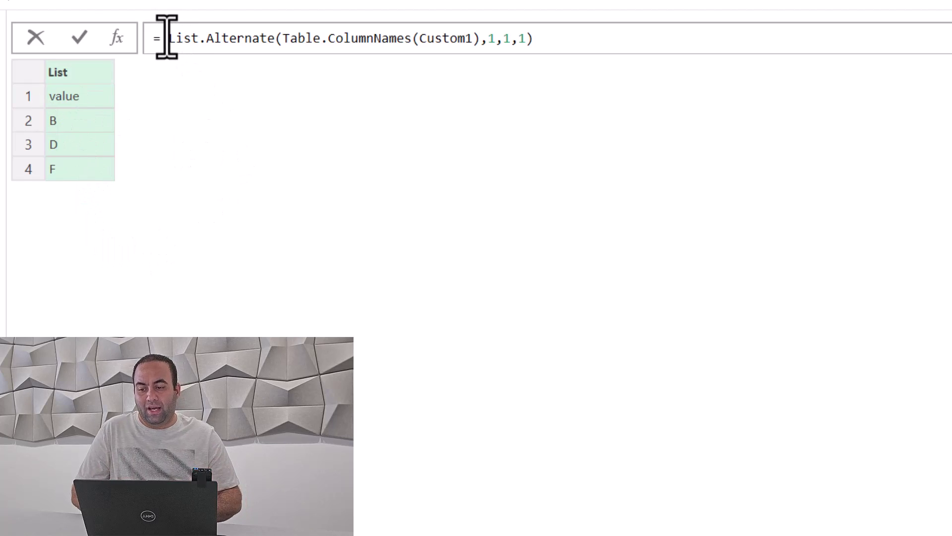
{"action": "type", "text": "("}
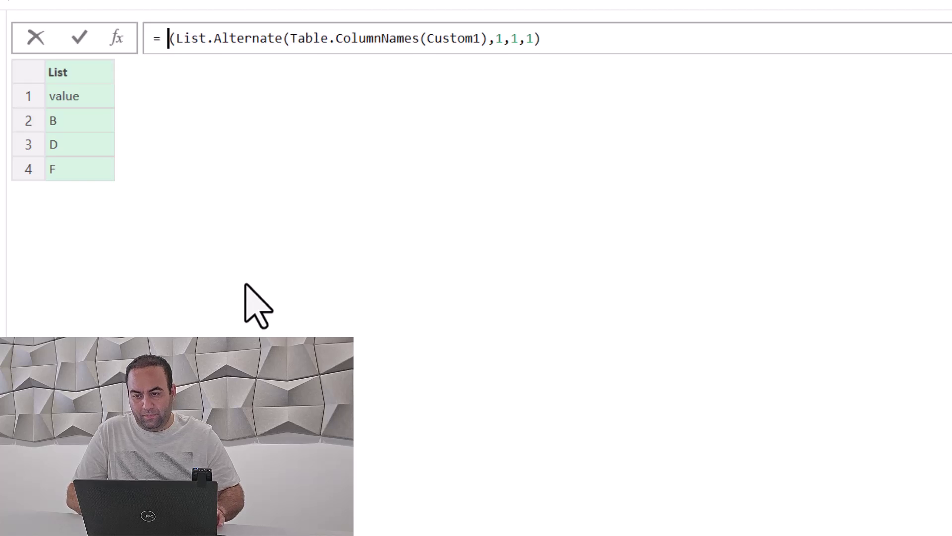
{"action": "key", "text": "Left"}
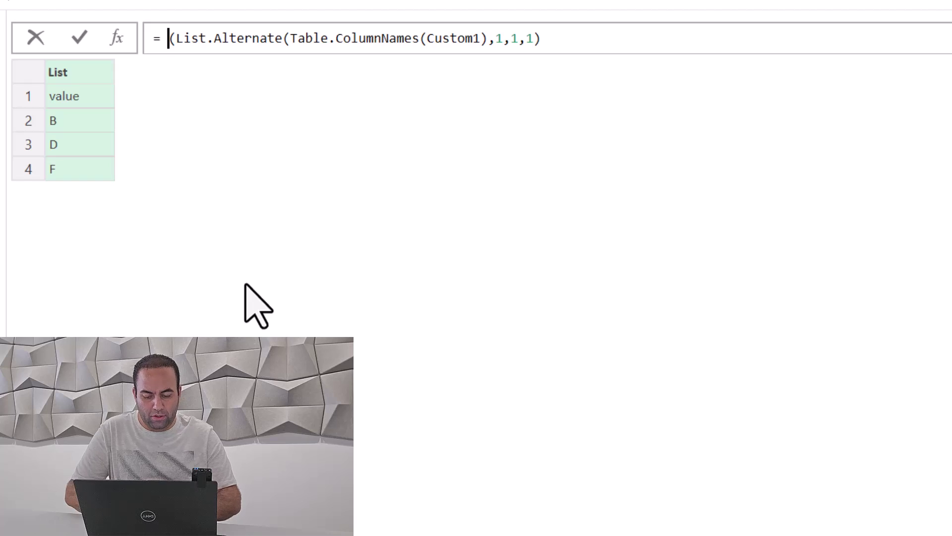
{"action": "type", "text": "Table.S"}
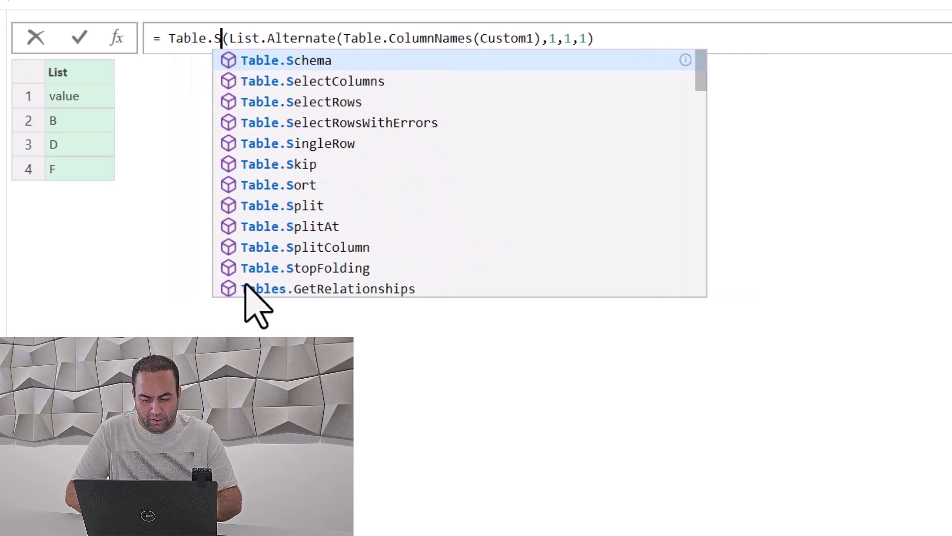
{"action": "type", "text": "electCol"}
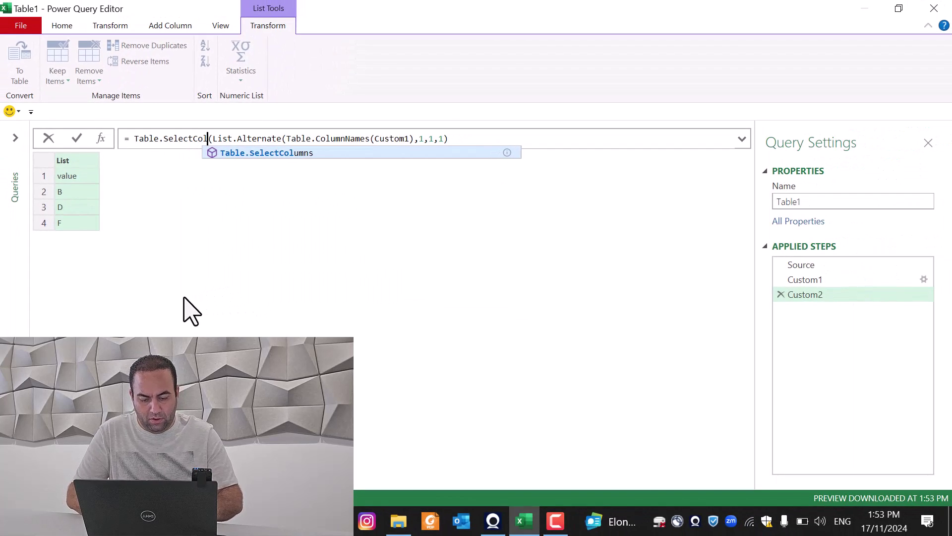
{"action": "type", "text": "umns"}
{"action": "key", "text": "Right"}
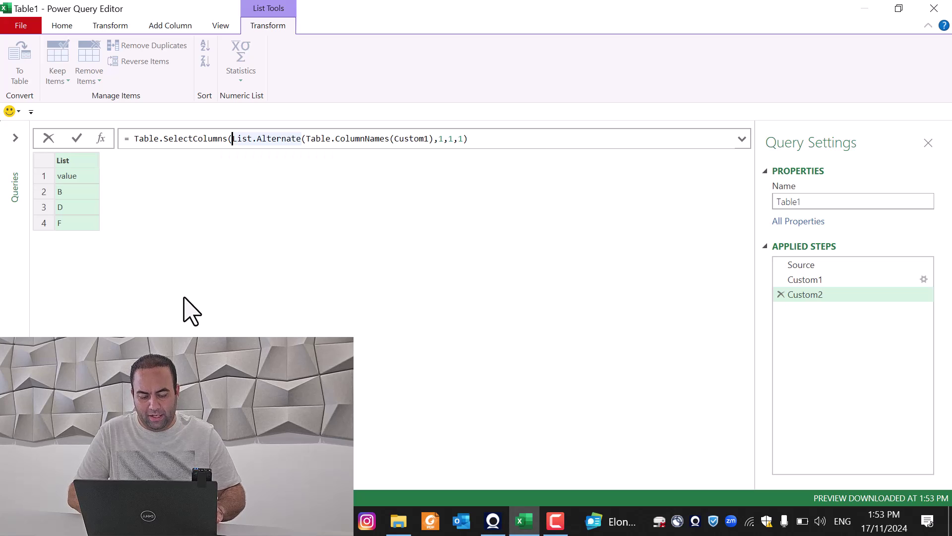
{"action": "type", "text": ","}
{"action": "key", "text": "Left"}
{"action": "type", "text": "Custome"}
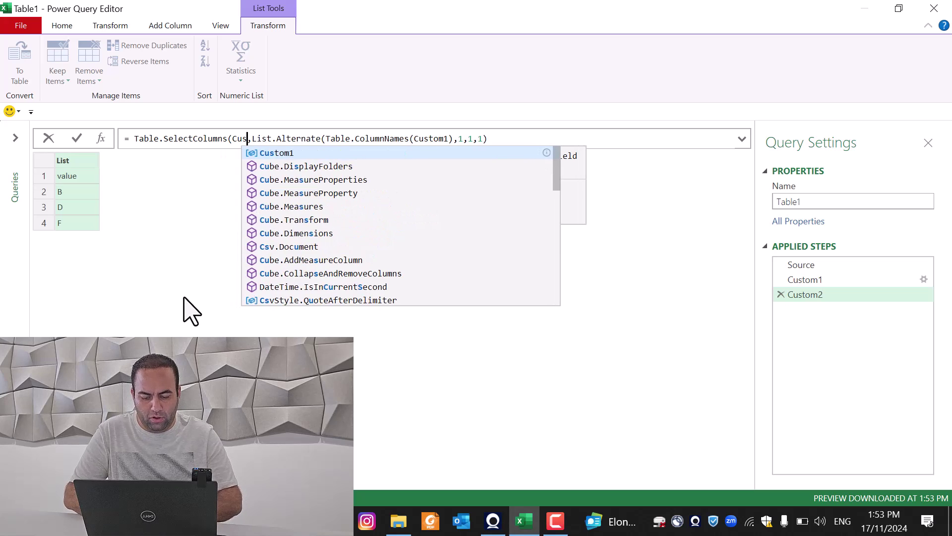
{"action": "key", "text": "BackSpace"}
{"action": "type", "text": "1"}
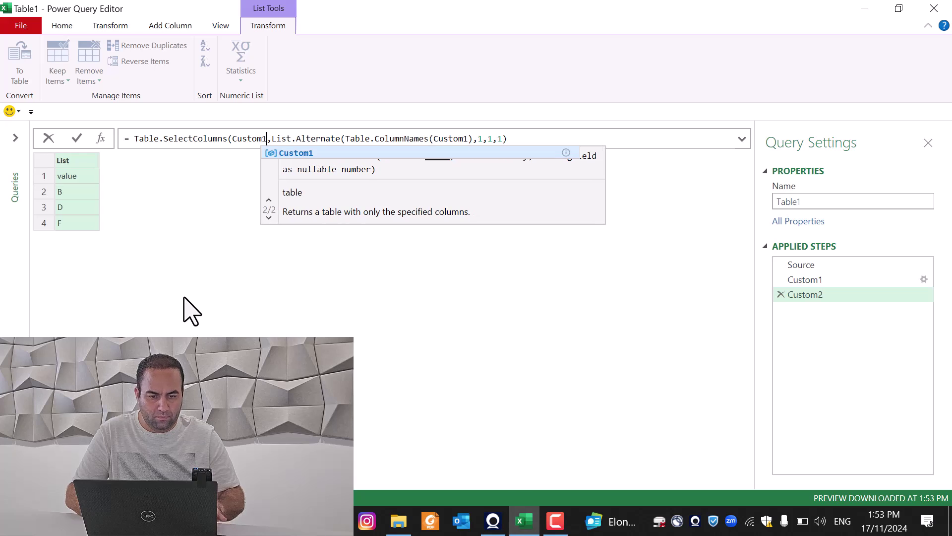
{"action": "left_click", "coordinate": [543, 142]}
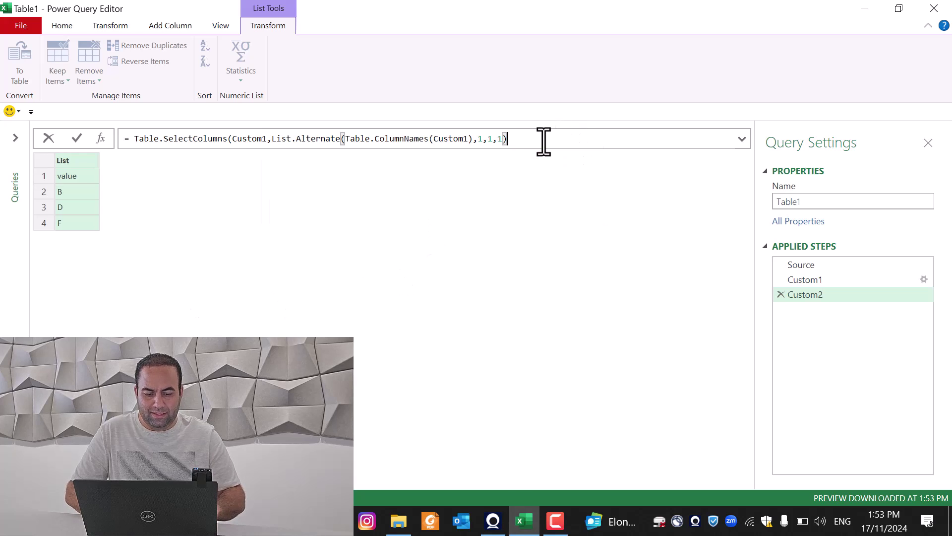
{"action": "type", "text": ")"}
{"action": "key", "text": "Return"}
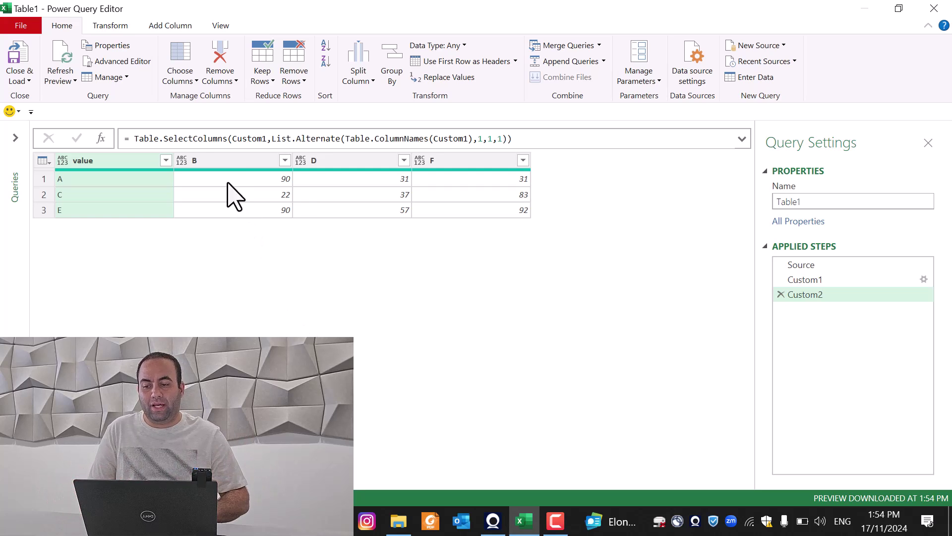
- Switch the formula to Table.RemoveColumns, leaving columns A, C, E, and compare with the expected result
{"action": "left_click", "coordinate": [192, 138]}
{"action": "key", "text": "ctrl+shift+Left"}
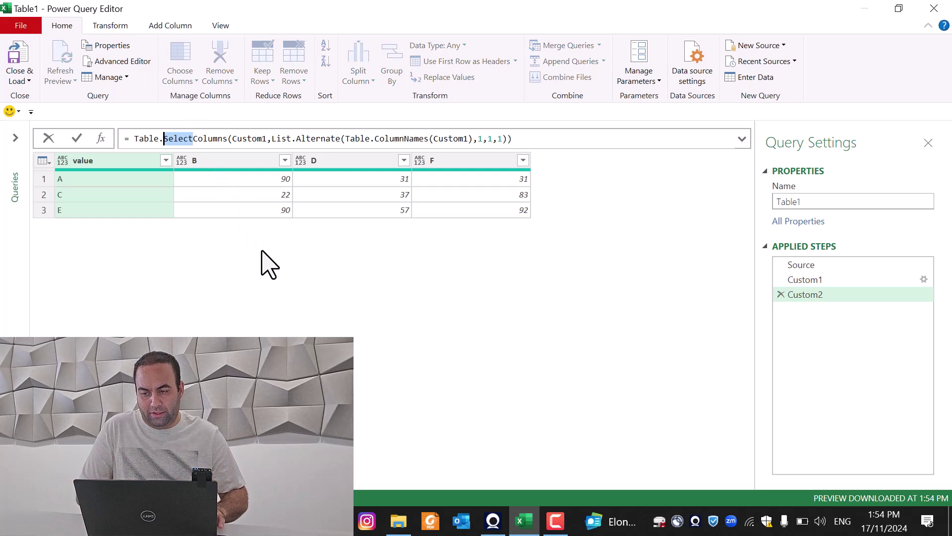
{"action": "type", "text": "Remove"}
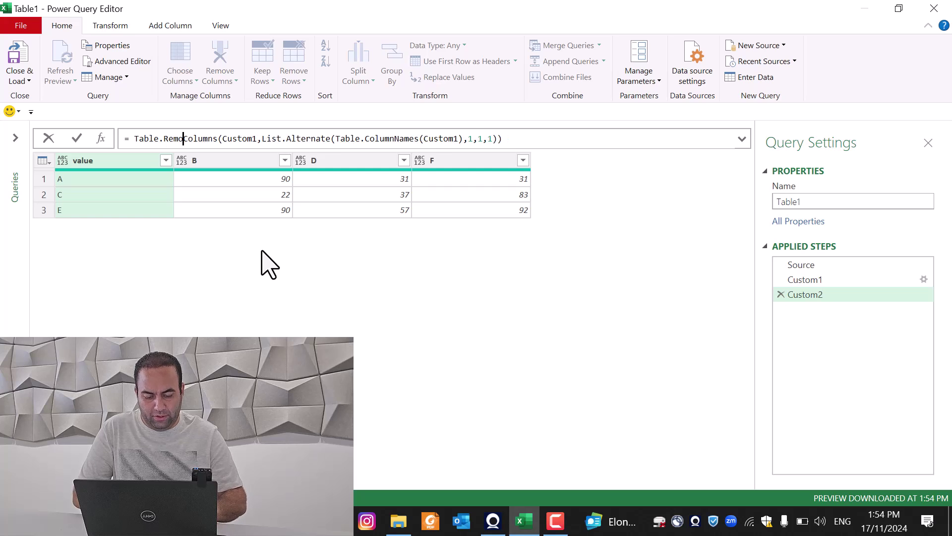
{"action": "key", "text": "Return"}
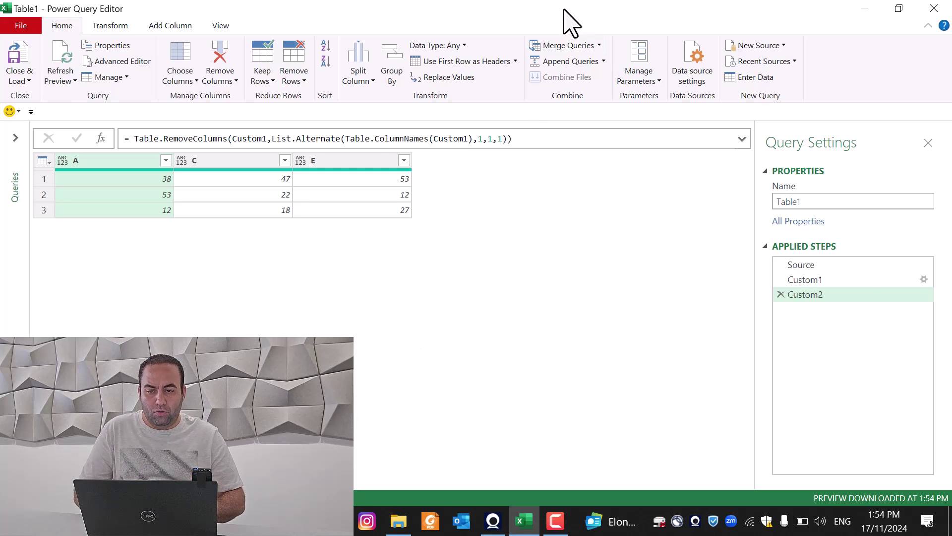
{"action": "left_click_drag", "start_coordinate": [570, 11], "coordinate": [597, 425]}
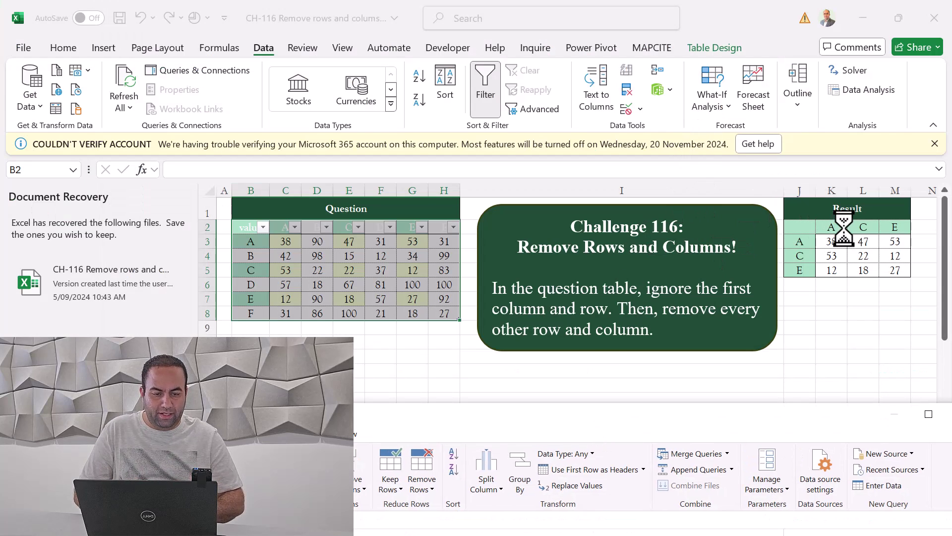
{"action": "left_click_drag", "start_coordinate": [721, 431], "coordinate": [665, 10]}
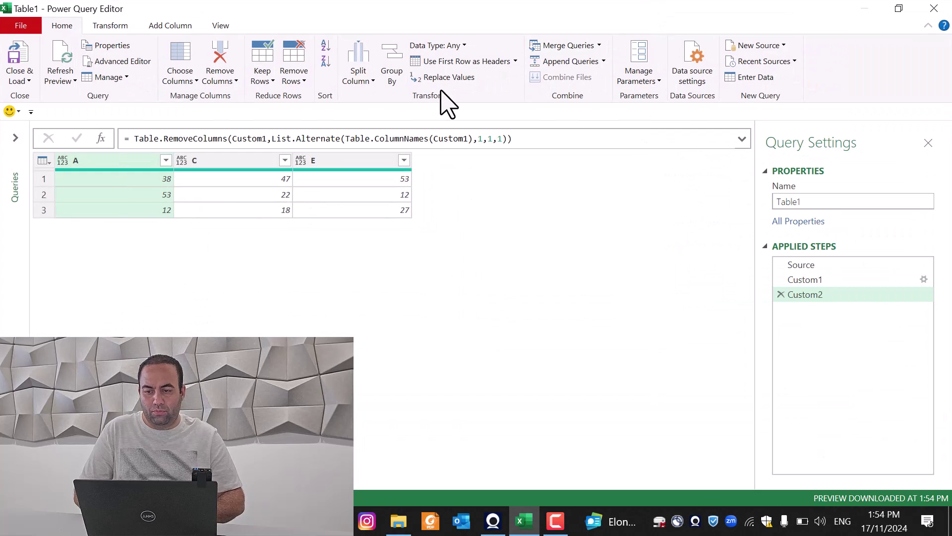
- Wrap the List.Alternate column list in List.Skip( … ) inside the remove-columns formula
{"action": "left_click", "coordinate": [271, 138]}
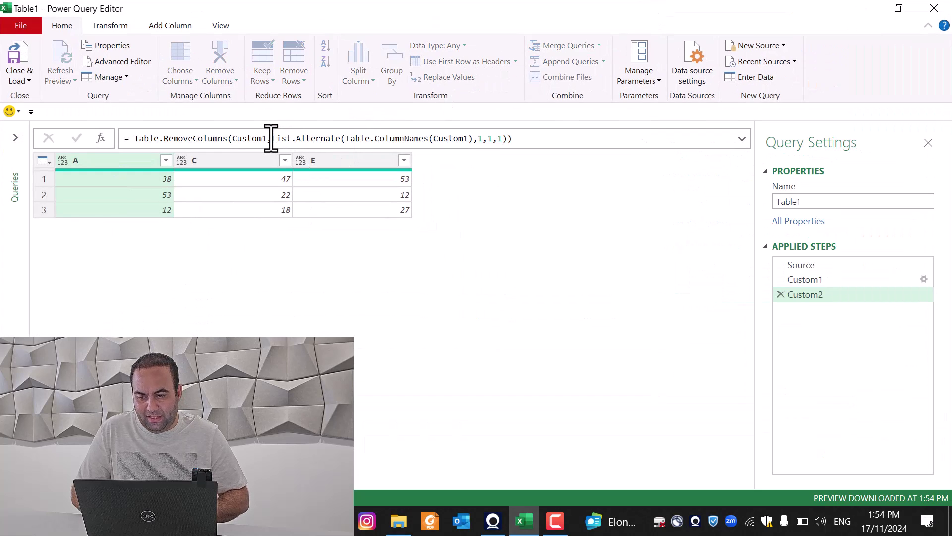
{"action": "type", "text": "List."}
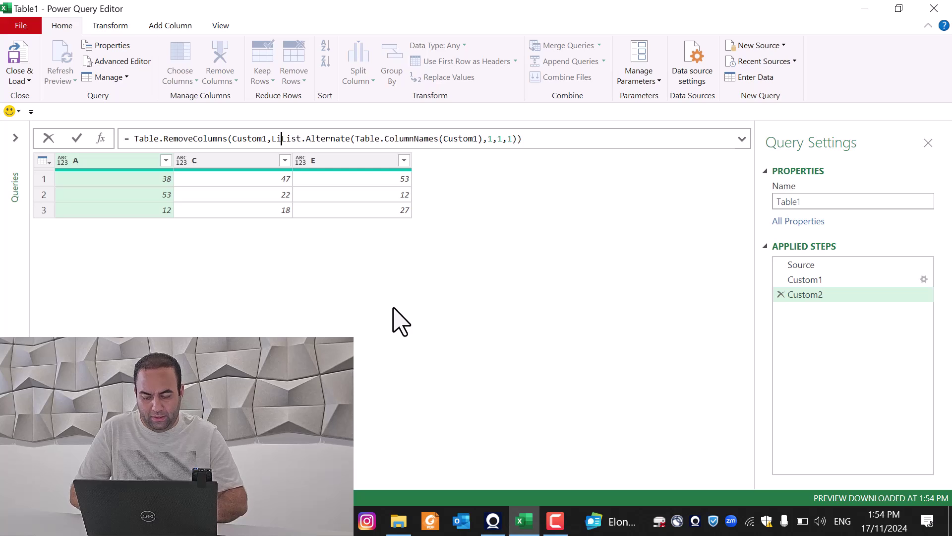
{"action": "type", "text": "Skip("}
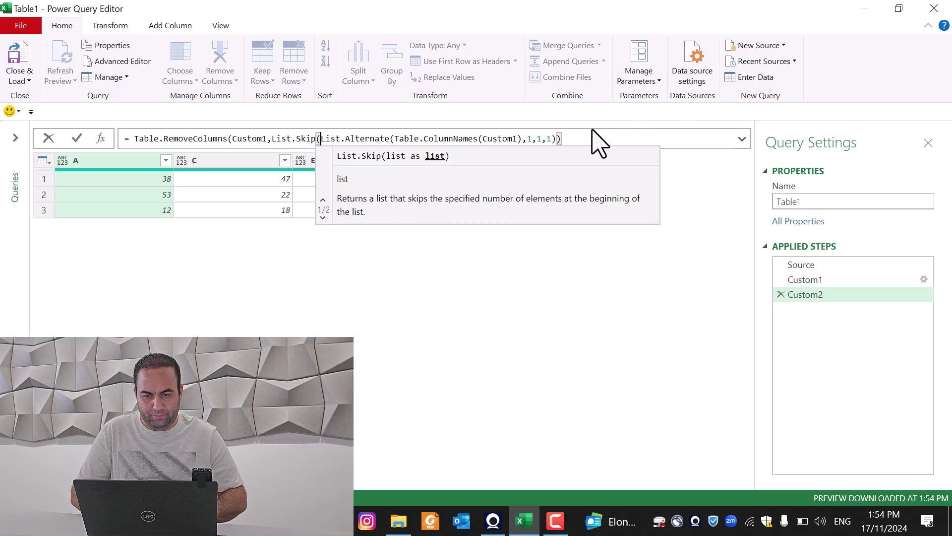
{"action": "left_click", "coordinate": [579, 139]}
{"action": "key", "text": "Return"}
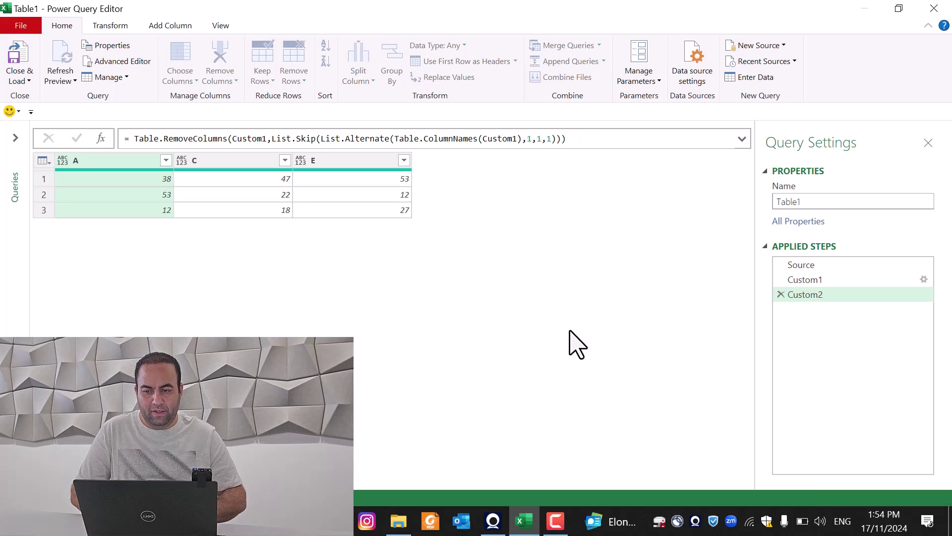